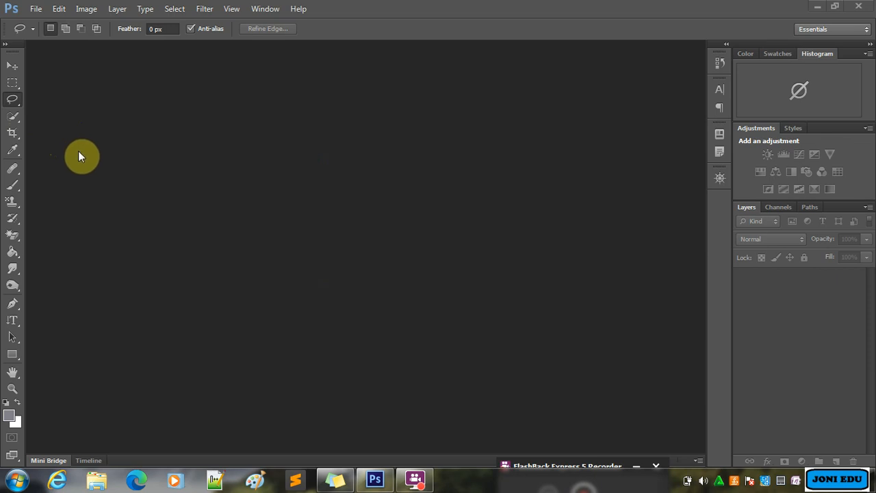
- Open the image orang.jpg from the Pertemuan 1 folder
{"action": "left_click", "coordinate": [12, 101]}
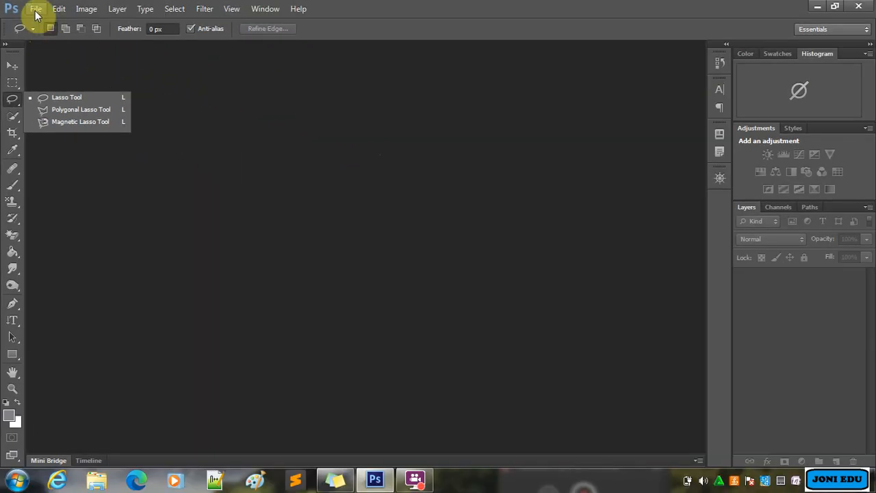
{"action": "left_click", "coordinate": [35, 9]}
{"action": "left_click", "coordinate": [28, 32]}
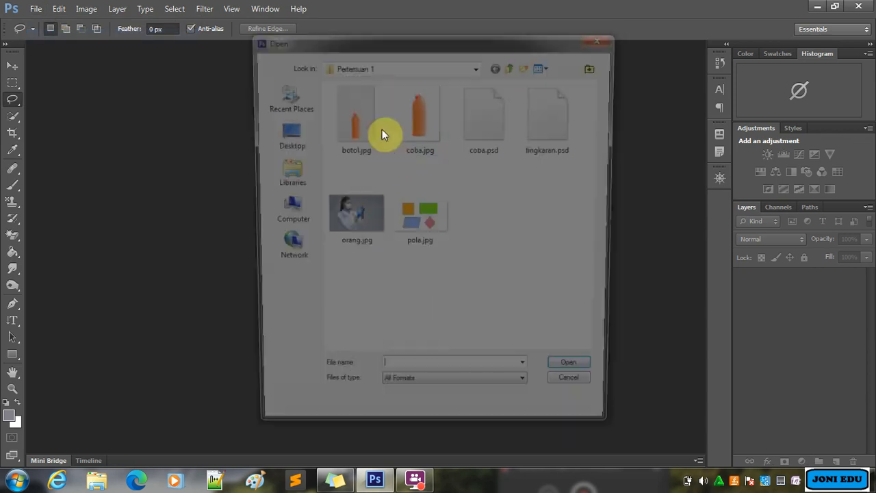
{"action": "left_click", "coordinate": [352, 216]}
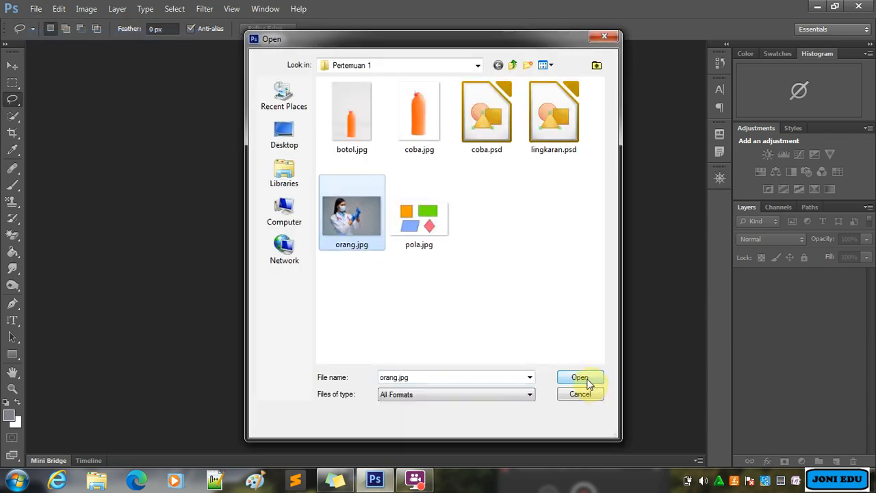
{"action": "left_click", "coordinate": [580, 378]}
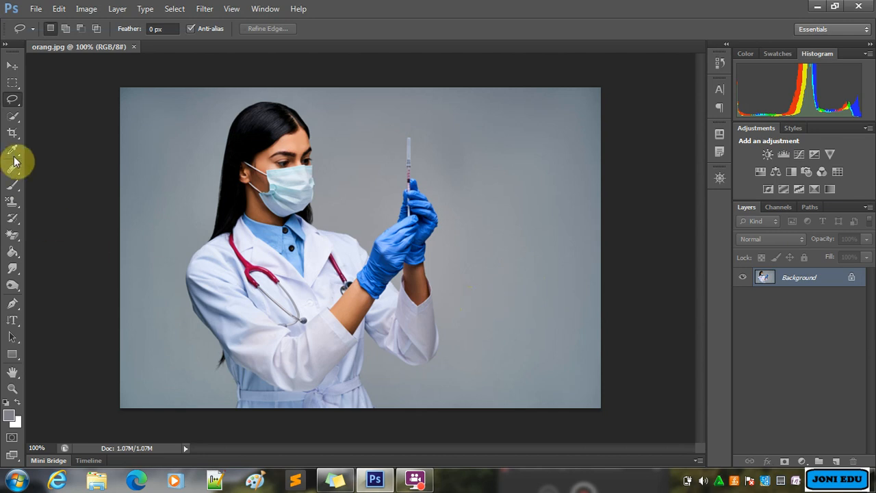
- Select the woman and her syringe freehand with the Lasso Tool at 200% zoom, and copy the selection to a new layer
{"action": "right_click", "coordinate": [16, 100]}
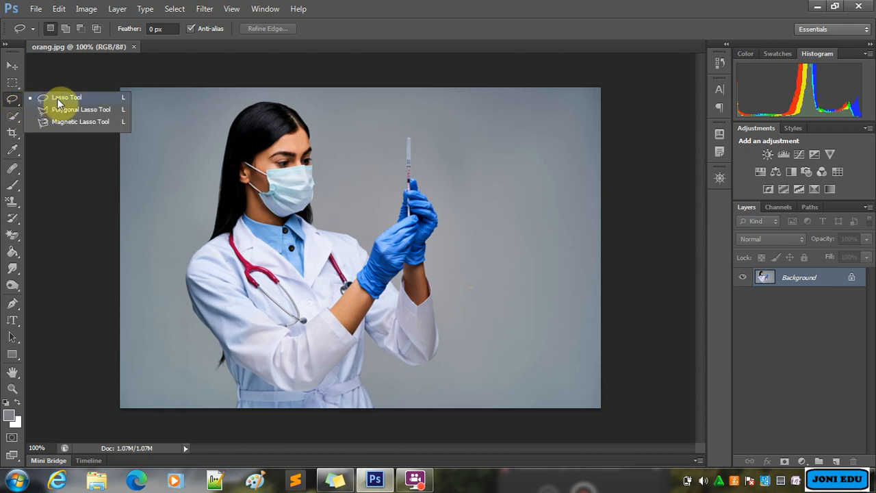
{"action": "left_click", "coordinate": [58, 98]}
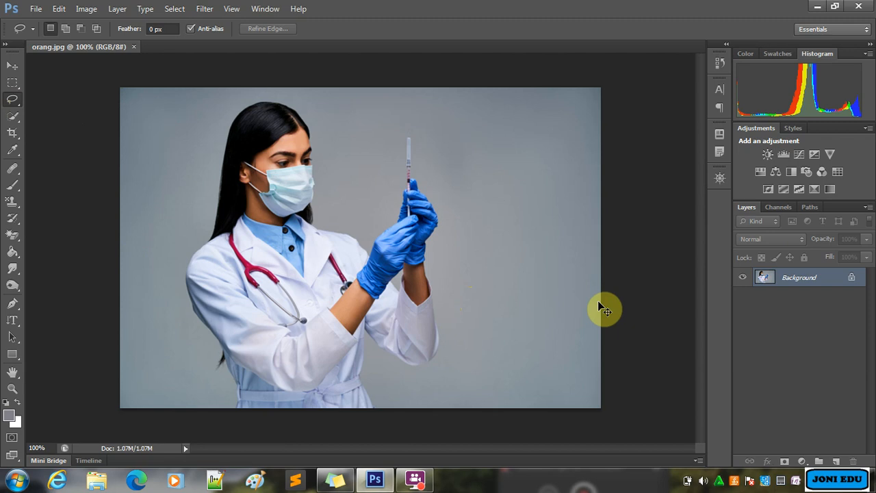
{"action": "key", "text": "ctrl+plus"}
{"action": "key", "text": "ctrl+plus"}
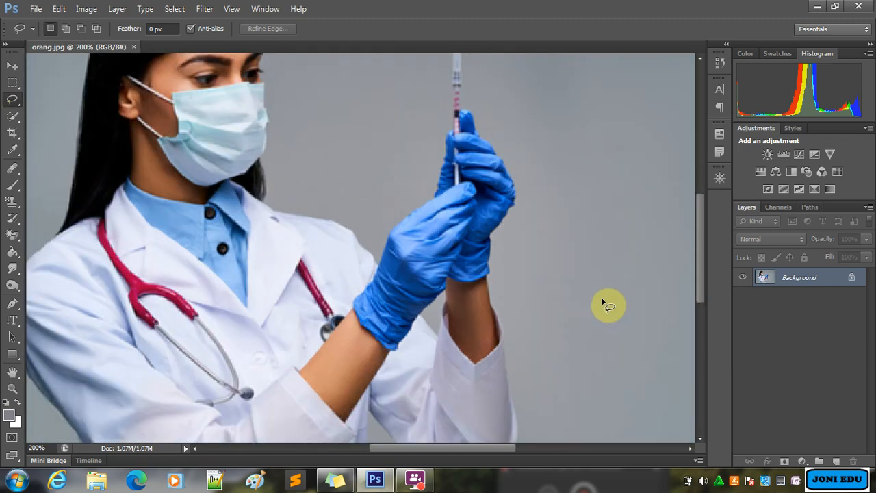
{"action": "left_click_drag", "start_coordinate": [457, 447], "coordinate": [412, 449]}
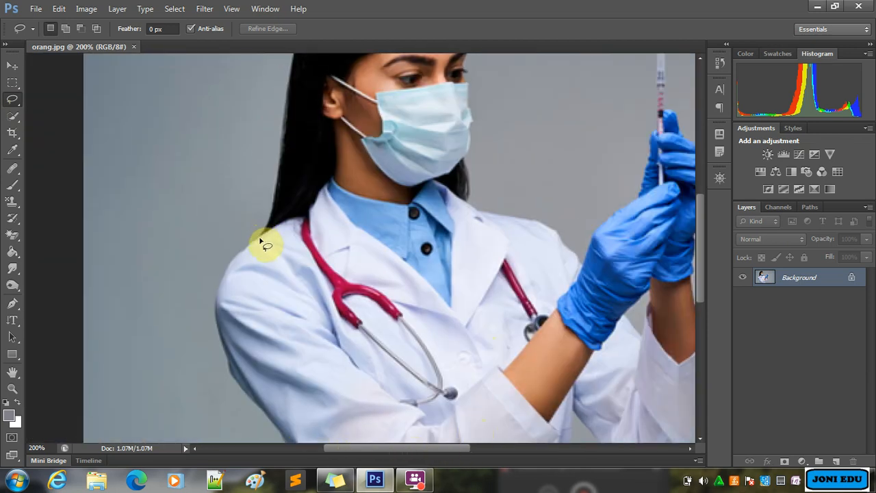
{"action": "mouse_move", "coordinate": [263, 237]}
{"action": "left_mouse_down"}
{"action": "mouse_move", "coordinate": [294, 43]}
{"action": "mouse_move", "coordinate": [297, 64]}
{"action": "mouse_move", "coordinate": [259, 224]}
{"action": "mouse_move", "coordinate": [266, 187]}
{"action": "mouse_move", "coordinate": [290, 154]}
{"action": "mouse_move", "coordinate": [356, 137]}
{"action": "mouse_move", "coordinate": [397, 153]}
{"action": "mouse_move", "coordinate": [426, 204]}
{"action": "mouse_move", "coordinate": [434, 385]}
{"action": "left_mouse_up"}
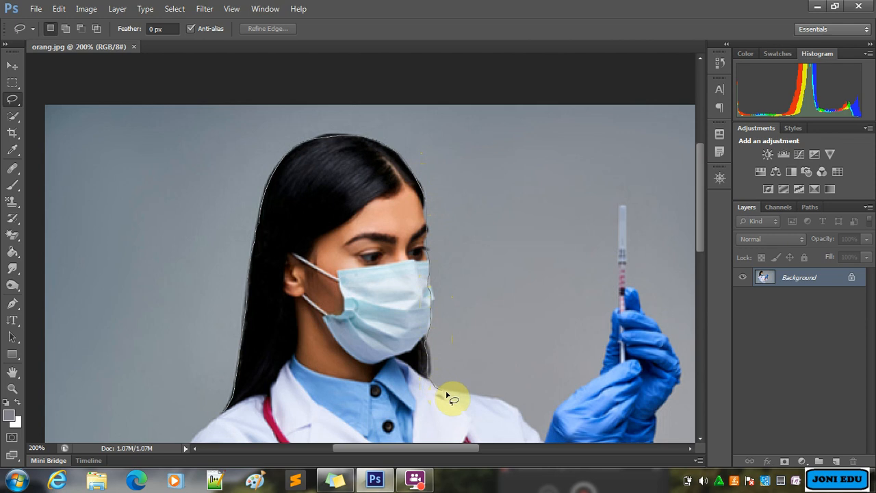
{"action": "mouse_move", "coordinate": [480, 402]}
{"action": "left_mouse_down"}
{"action": "mouse_move", "coordinate": [511, 411]}
{"action": "mouse_move", "coordinate": [545, 446]}
{"action": "mouse_move", "coordinate": [473, 339]}
{"action": "mouse_move", "coordinate": [491, 304]}
{"action": "mouse_move", "coordinate": [536, 264]}
{"action": "mouse_move", "coordinate": [549, 199]}
{"action": "mouse_move", "coordinate": [551, 102]}
{"action": "mouse_move", "coordinate": [559, 106]}
{"action": "mouse_move", "coordinate": [558, 187]}
{"action": "mouse_move", "coordinate": [613, 269]}
{"action": "mouse_move", "coordinate": [611, 286]}
{"action": "mouse_move", "coordinate": [586, 312]}
{"action": "mouse_move", "coordinate": [586, 383]}
{"action": "mouse_move", "coordinate": [602, 431]}
{"action": "mouse_move", "coordinate": [575, 206]}
{"action": "left_mouse_up"}
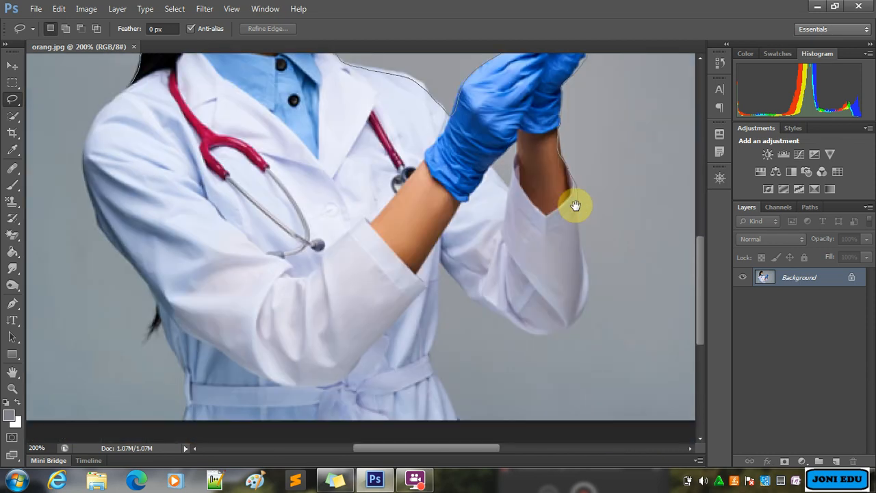
{"action": "mouse_move", "coordinate": [577, 209]}
{"action": "left_mouse_down"}
{"action": "mouse_move", "coordinate": [588, 301]}
{"action": "mouse_move", "coordinate": [561, 332]}
{"action": "mouse_move", "coordinate": [518, 333]}
{"action": "mouse_move", "coordinate": [467, 300]}
{"action": "mouse_move", "coordinate": [440, 264]}
{"action": "mouse_move", "coordinate": [430, 357]}
{"action": "mouse_move", "coordinate": [454, 419]}
{"action": "mouse_move", "coordinate": [437, 425]}
{"action": "mouse_move", "coordinate": [338, 410]}
{"action": "mouse_move", "coordinate": [181, 413]}
{"action": "mouse_move", "coordinate": [183, 386]}
{"action": "mouse_move", "coordinate": [160, 329]}
{"action": "mouse_move", "coordinate": [148, 343]}
{"action": "mouse_move", "coordinate": [152, 296]}
{"action": "mouse_move", "coordinate": [104, 240]}
{"action": "mouse_move", "coordinate": [94, 212]}
{"action": "mouse_move", "coordinate": [103, 309]}
{"action": "mouse_move", "coordinate": [101, 231]}
{"action": "mouse_move", "coordinate": [134, 199]}
{"action": "left_mouse_up"}
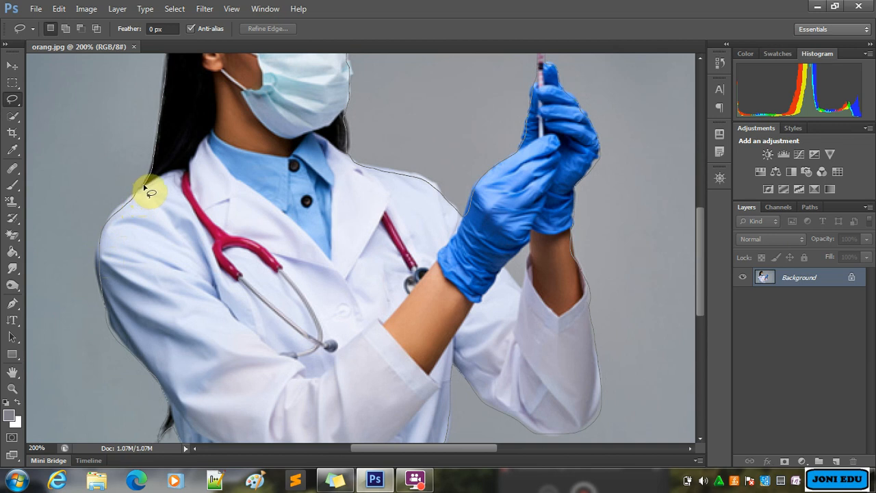
{"action": "left_click_drag", "start_coordinate": [151, 193], "coordinate": [145, 188]}
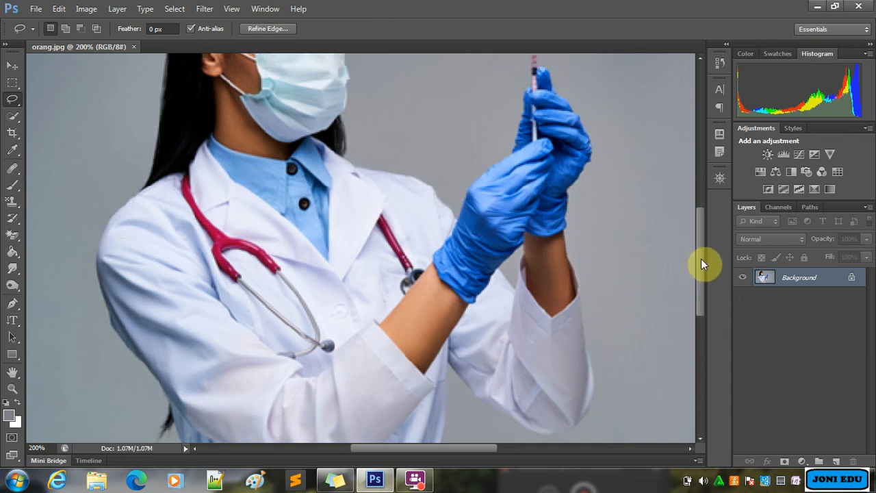
{"action": "key", "text": "ctrl+minus"}
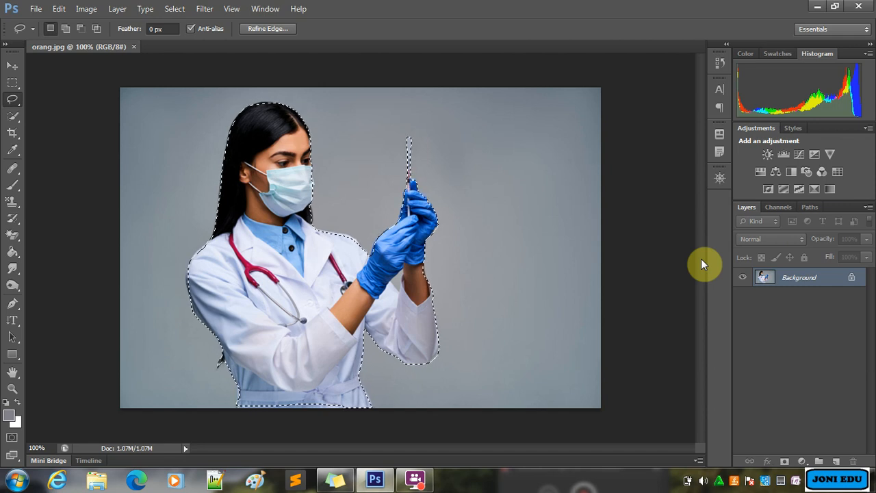
{"action": "key", "text": "ctrl+j"}
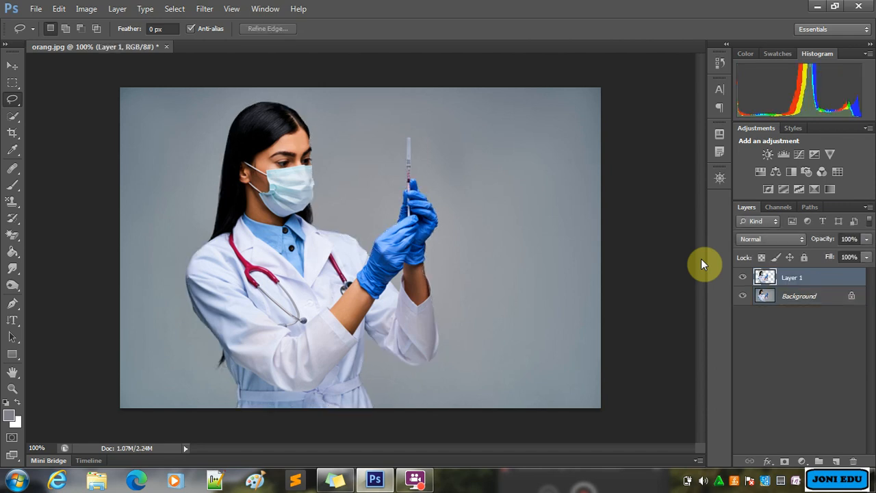
- Hide the Background layer and move the cut-out woman slightly right and down on the canvas
{"action": "left_click", "coordinate": [742, 296]}
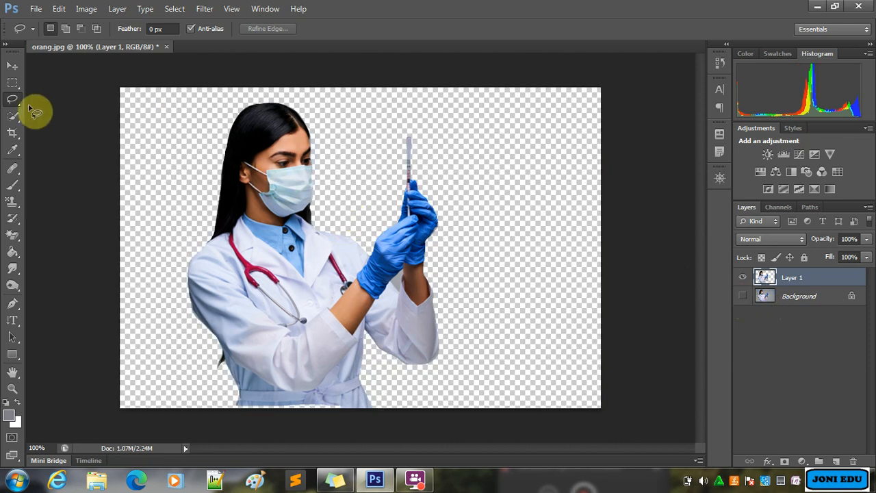
{"action": "left_click", "coordinate": [11, 64]}
{"action": "left_click_drag", "start_coordinate": [244, 252], "coordinate": [289, 280]}
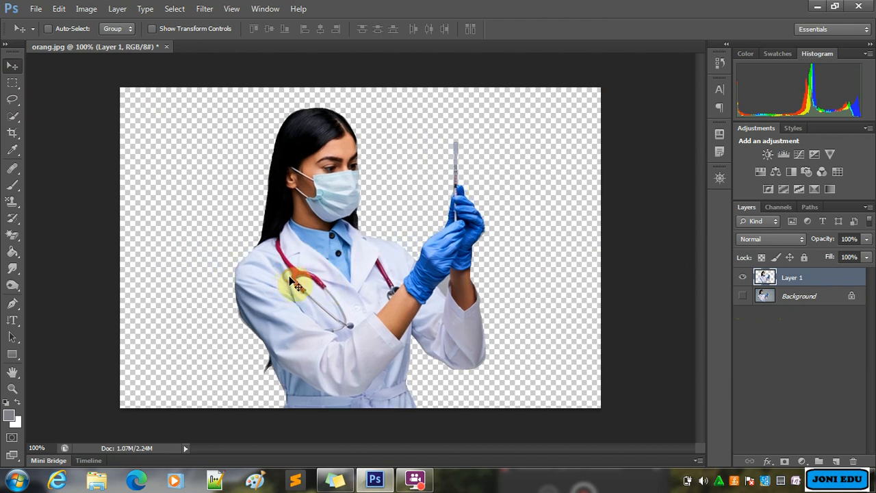
- Delete Layer 1 containing the freehand lasso cut-out
{"action": "left_click", "coordinate": [11, 99]}
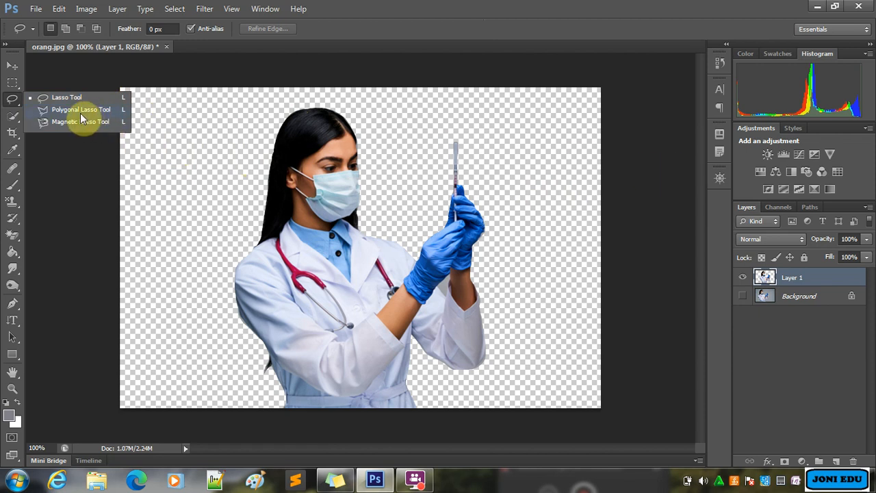
{"action": "left_click", "coordinate": [819, 277]}
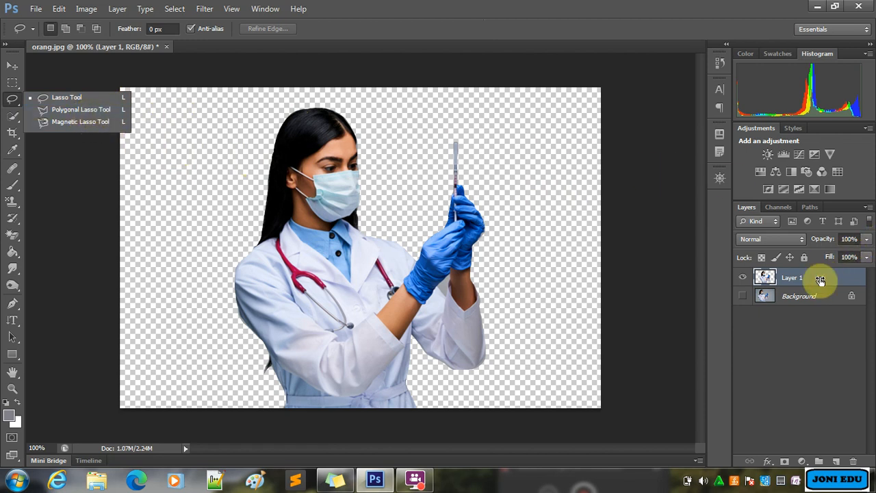
{"action": "mouse_move", "coordinate": [820, 279]}
{"action": "left_mouse_down"}
{"action": "mouse_move", "coordinate": [841, 443]}
{"action": "mouse_move", "coordinate": [854, 462]}
{"action": "left_mouse_up"}
- Start a Polygonal Lasso outline at the woman's left-hand shoulder in the image and trace up the outer edge of her hair
{"action": "left_click", "coordinate": [12, 100]}
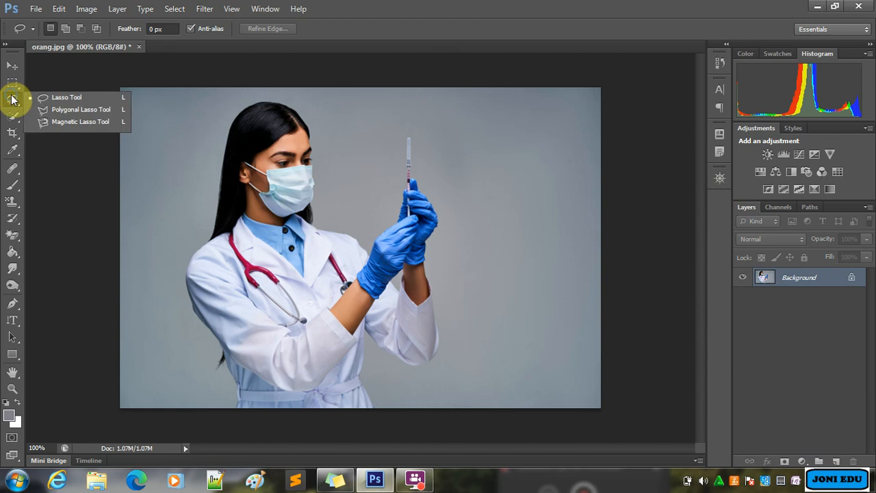
{"action": "left_click", "coordinate": [55, 110]}
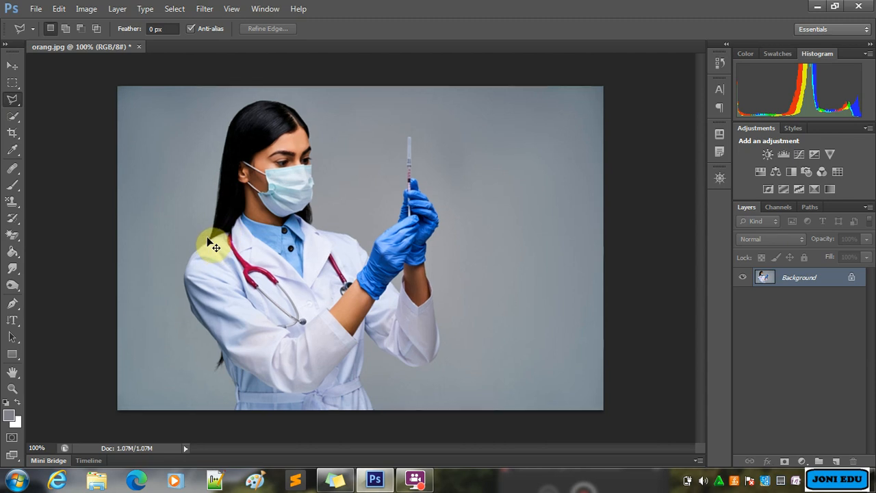
{"action": "key", "text": "ctrl+plus"}
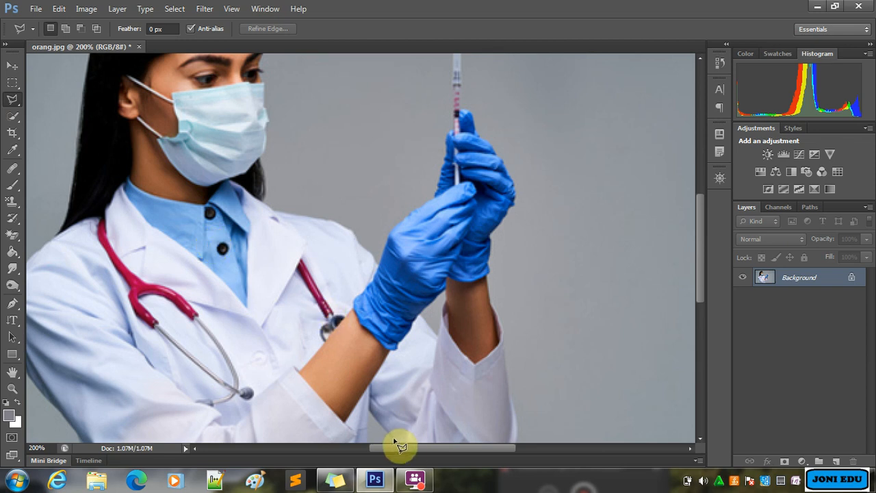
{"action": "left_click_drag", "start_coordinate": [405, 450], "coordinate": [366, 450]}
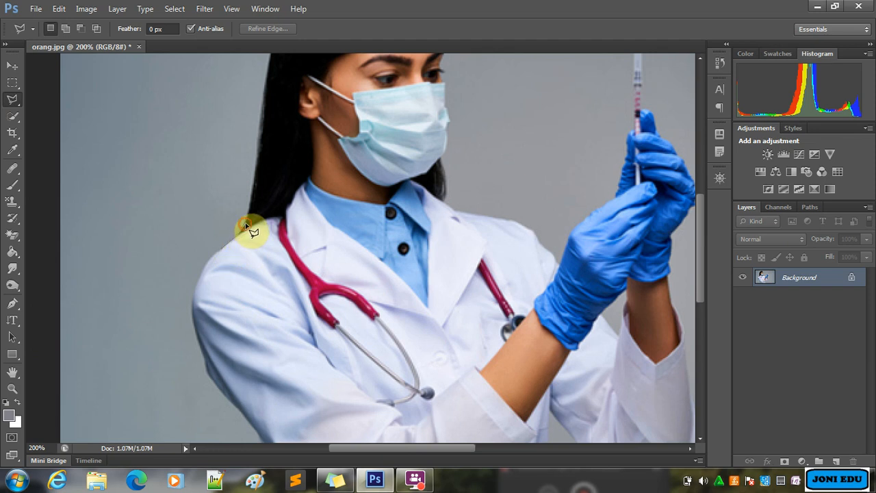
{"action": "left_click", "coordinate": [251, 199]}
{"action": "left_click", "coordinate": [261, 127]}
{"action": "key", "text": "space"}
{"action": "left_click_drag", "start_coordinate": [269, 63], "coordinate": [225, 285]}
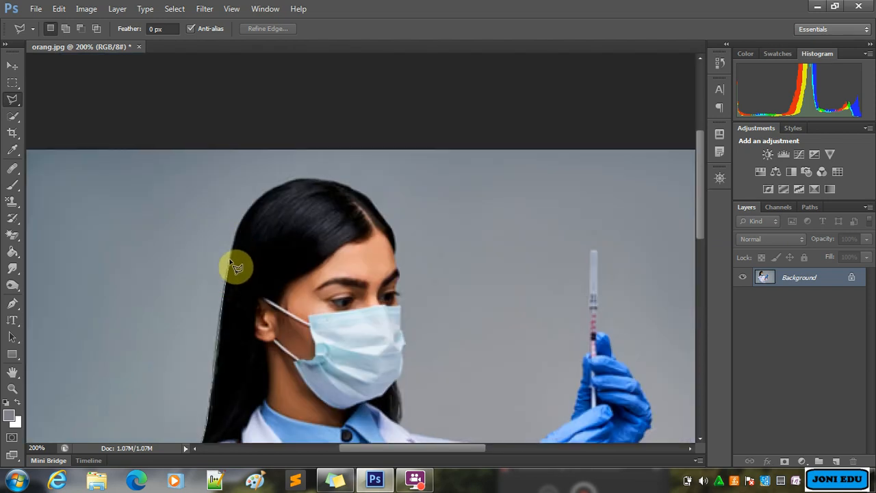
- Continue the polygonal outline over the top of her head and down past her forehead and face mask
{"action": "left_click", "coordinate": [229, 260]}
{"action": "left_click", "coordinate": [243, 216]}
{"action": "left_click", "coordinate": [253, 199]}
{"action": "left_click", "coordinate": [274, 186]}
{"action": "left_click", "coordinate": [292, 182]}
{"action": "left_click", "coordinate": [315, 180]}
{"action": "left_click", "coordinate": [345, 184]}
{"action": "left_click", "coordinate": [361, 194]}
{"action": "left_click", "coordinate": [369, 198]}
{"action": "left_click", "coordinate": [400, 293]}
{"action": "left_click", "coordinate": [379, 210]}
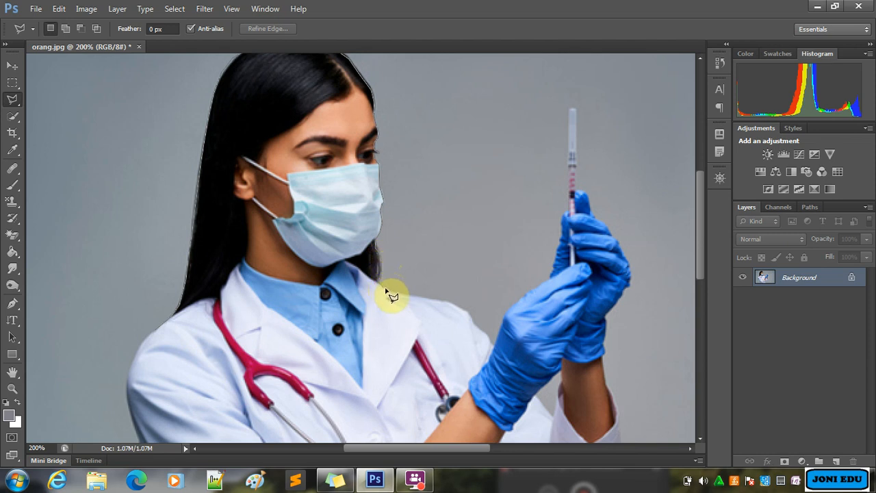
- Extend the polygonal outline across the shoulder beside her collar, up the gloved hands and along the syringe to its tip
{"action": "left_click", "coordinate": [434, 301]}
{"action": "left_click", "coordinate": [468, 314]}
{"action": "left_click", "coordinate": [569, 215]}
{"action": "left_click", "coordinate": [567, 158]}
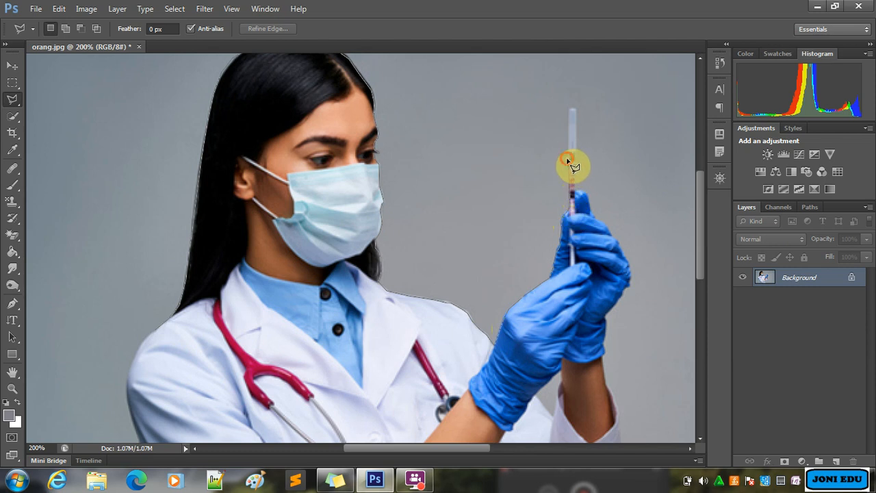
{"action": "left_click", "coordinate": [569, 128]}
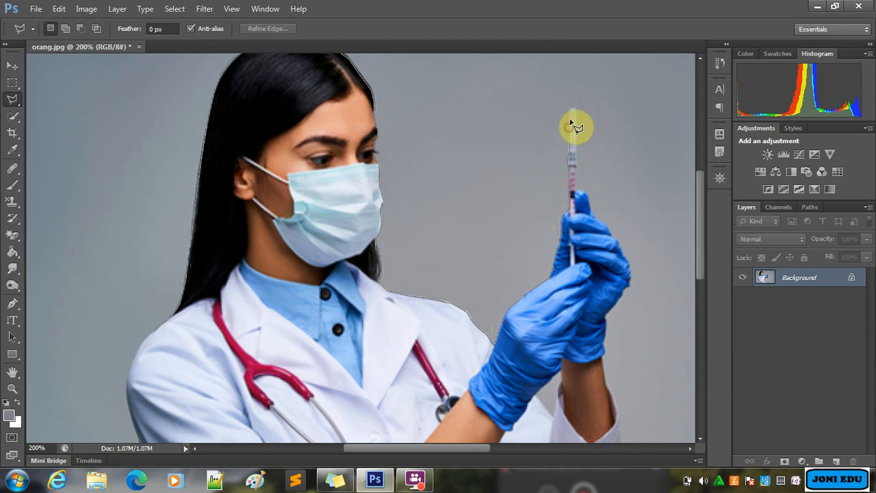
{"action": "left_click", "coordinate": [575, 108]}
{"action": "scroll", "coordinate": [618, 319], "scroll_direction": "down", "scroll_amount": 5}
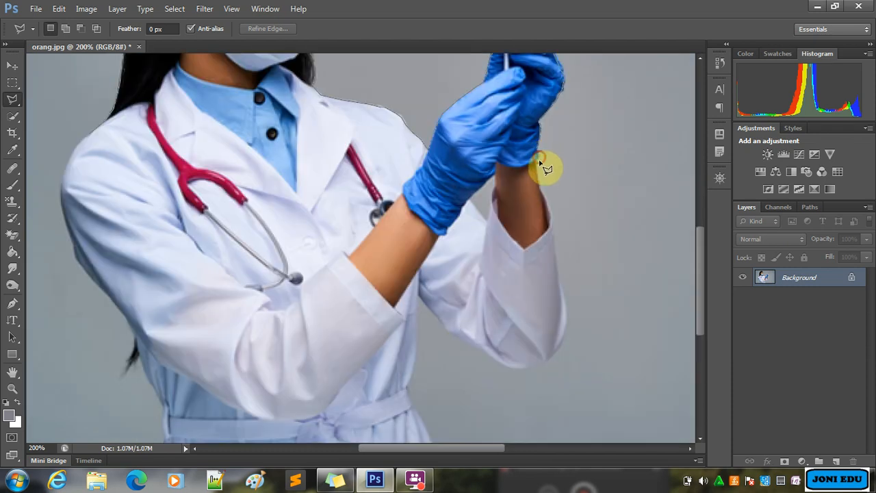
- Trace the polygonal outline from the raised glove's wrist down the bare forearm and the outer edge of the coat sleeve
{"action": "left_click", "coordinate": [537, 165]}
{"action": "left_click", "coordinate": [540, 191]}
{"action": "left_click", "coordinate": [547, 205]}
{"action": "left_click", "coordinate": [553, 220]}
{"action": "left_click", "coordinate": [565, 314]}
{"action": "left_click", "coordinate": [565, 335]}
{"action": "key", "text": "space"}
{"action": "left_click_drag", "start_coordinate": [553, 350], "coordinate": [555, 239]}
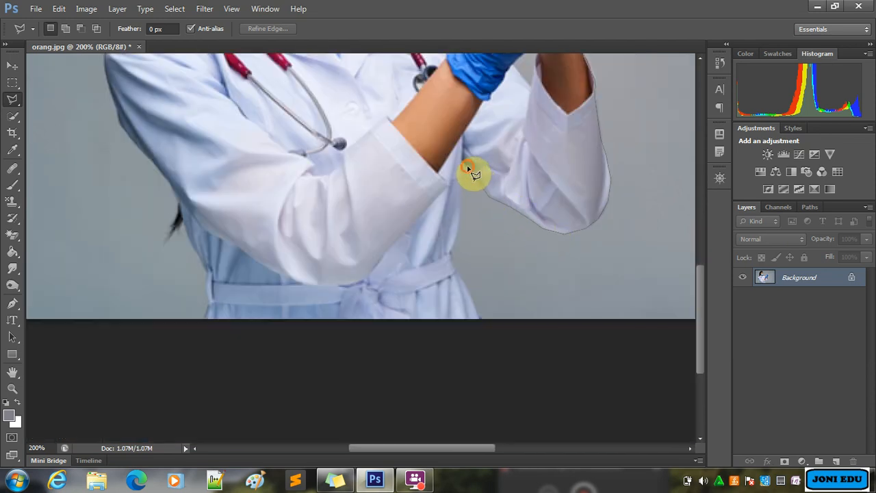
- Continue the polygonal outline down the coat's side, past the belt, to the bottom edge of the image
{"action": "left_click", "coordinate": [461, 208]}
{"action": "left_click", "coordinate": [459, 233]}
{"action": "left_click", "coordinate": [450, 251]}
{"action": "left_click_drag", "start_coordinate": [453, 252], "coordinate": [424, 153]}
{"action": "left_click", "coordinate": [443, 198]}
{"action": "left_click", "coordinate": [458, 223]}
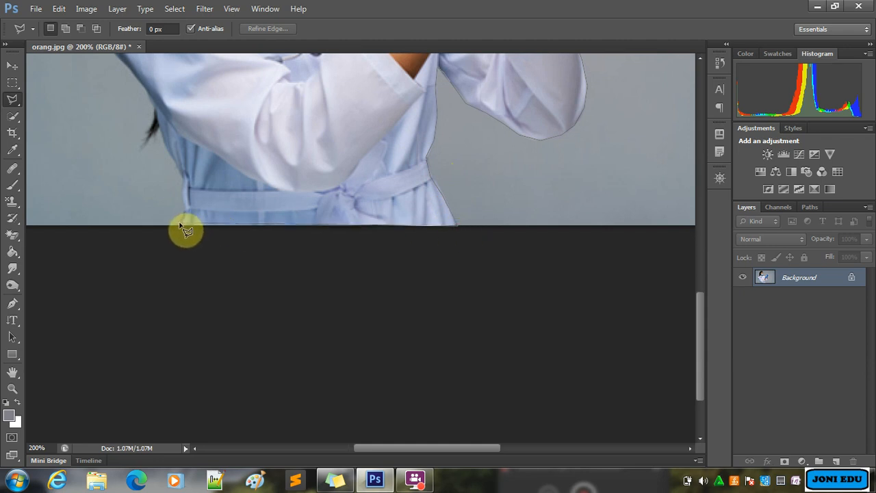
- Trace the coat's opposite side from the image's bottom edge up the sleeve, and close the polygonal selection at the starting shoulder
{"action": "left_click", "coordinate": [185, 201]}
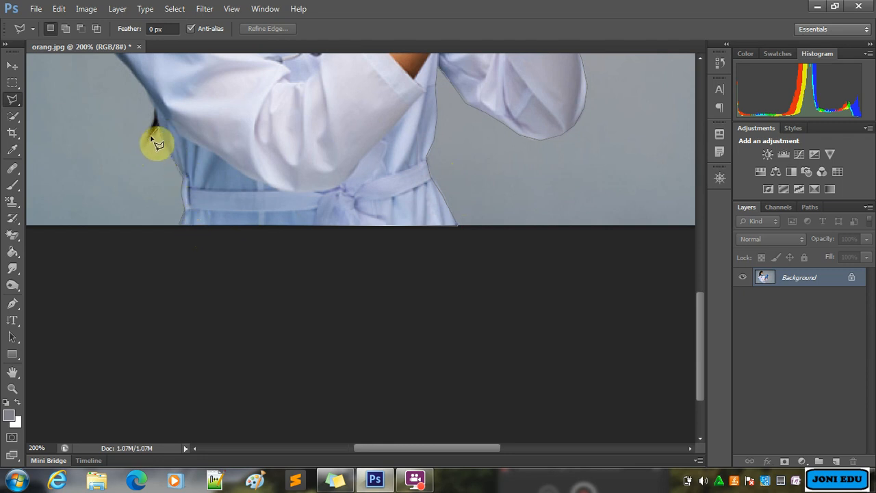
{"action": "left_click", "coordinate": [147, 136]}
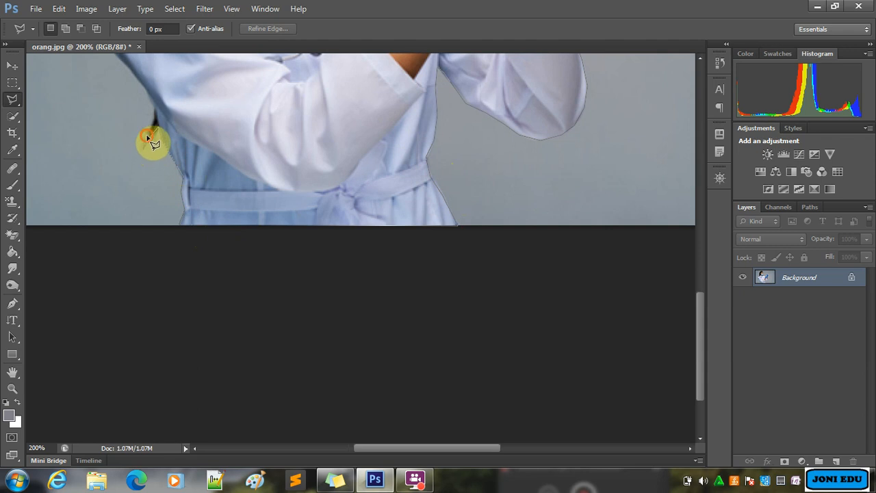
{"action": "left_click", "coordinate": [154, 109]}
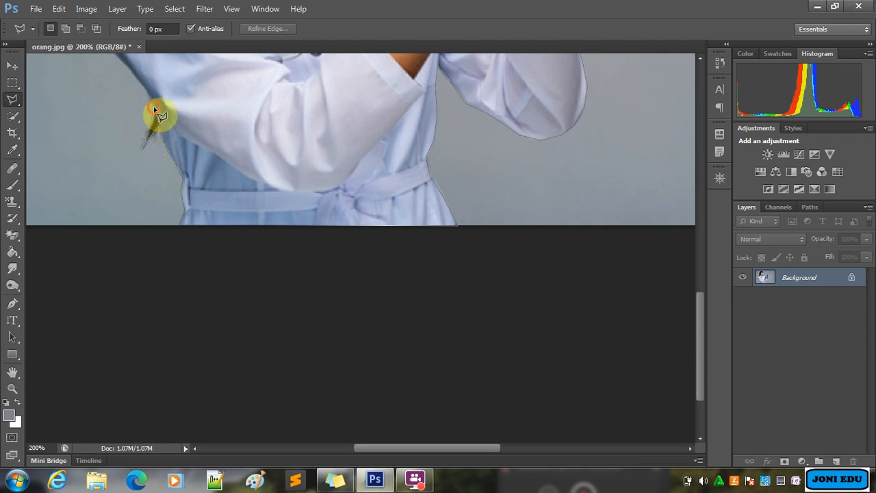
{"action": "left_click_drag", "start_coordinate": [150, 100], "coordinate": [284, 223]}
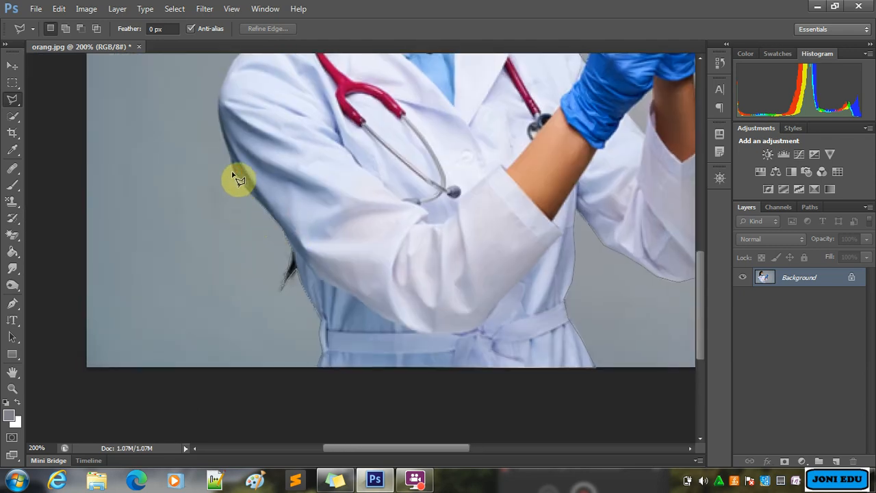
{"action": "left_click_drag", "start_coordinate": [231, 94], "coordinate": [267, 272]}
{"action": "left_click", "coordinate": [261, 252]}
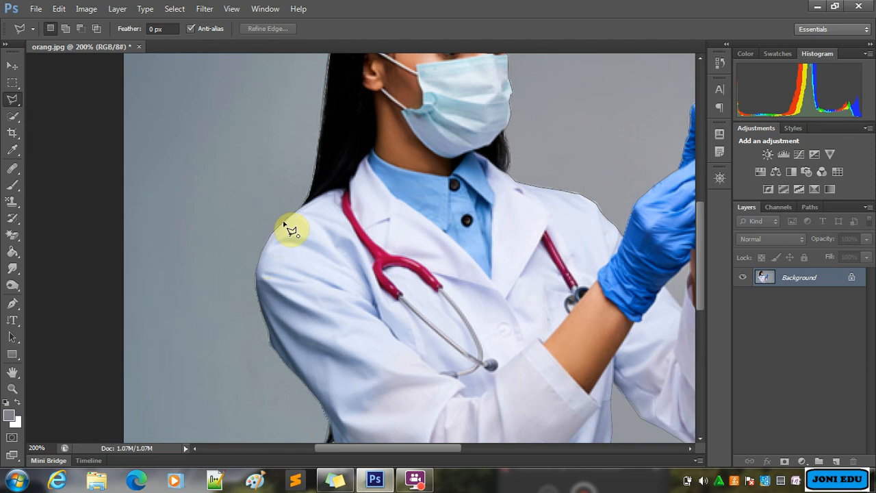
{"action": "left_click", "coordinate": [289, 227]}
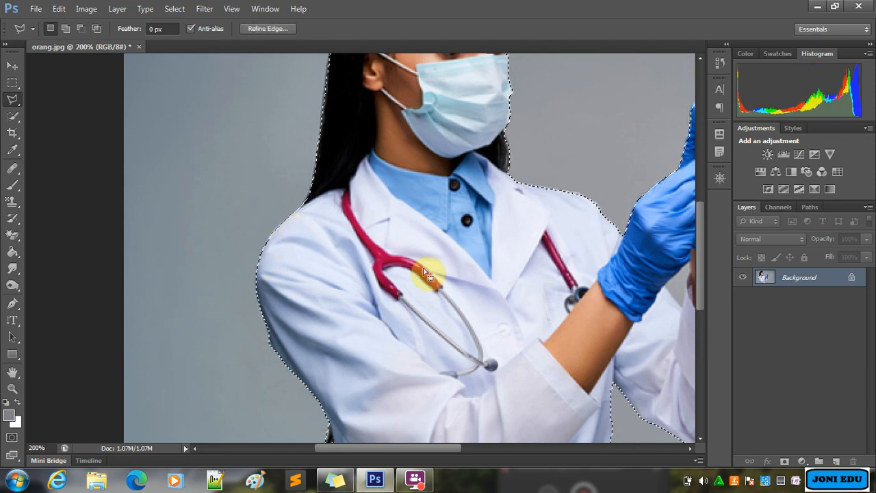
- Copy the polygonal selection of the woman onto a new layer
{"action": "left_click_drag", "start_coordinate": [406, 448], "coordinate": [442, 450]}
{"action": "key", "text": "ctrl+d"}
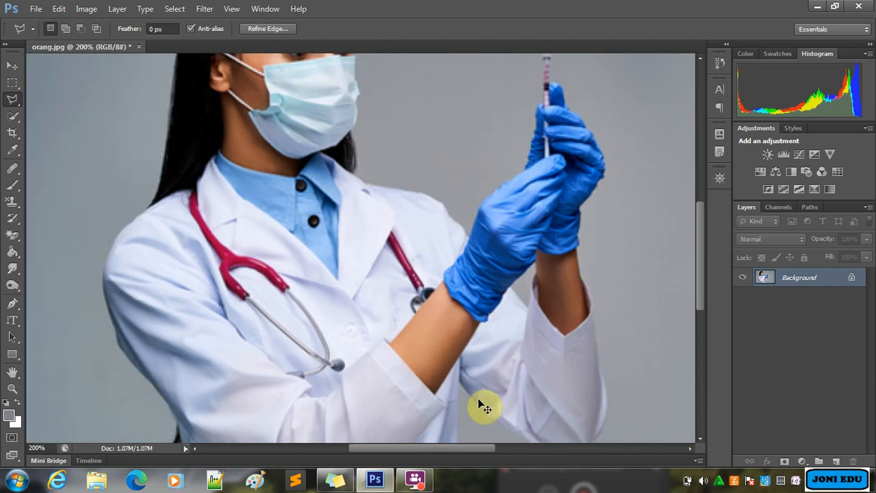
{"action": "key", "text": "ctrl+minus"}
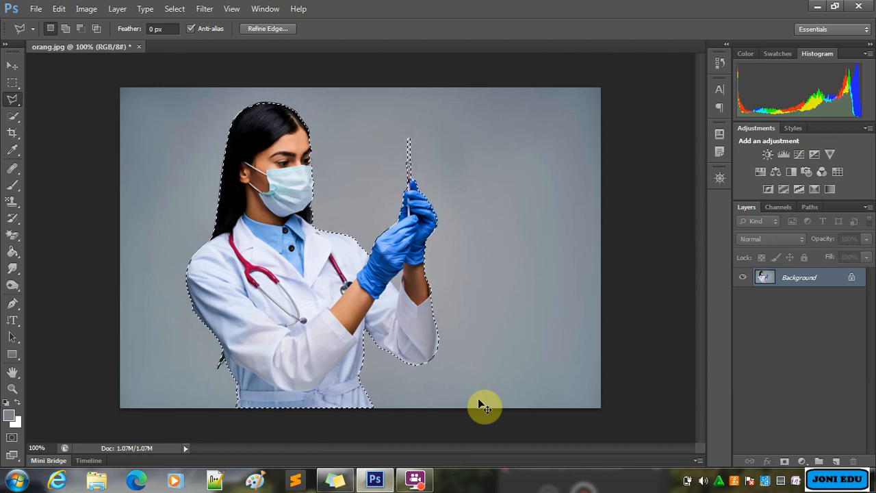
{"action": "key", "text": "ctrl+j"}
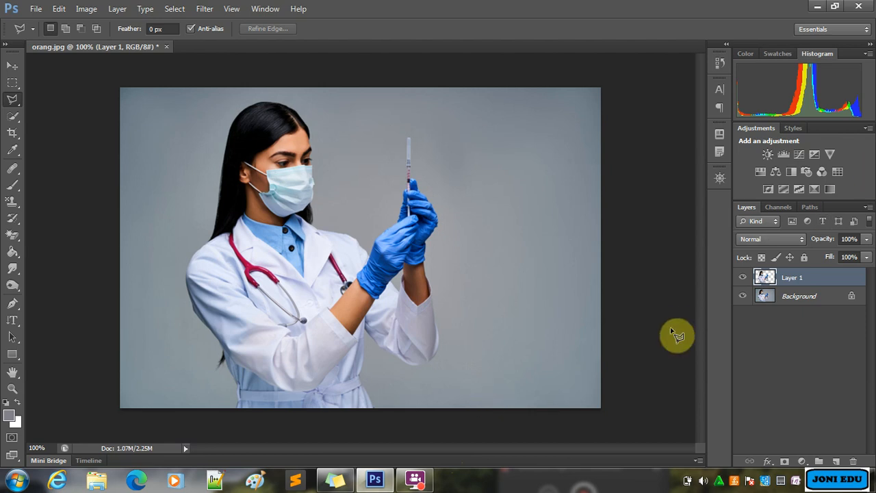
- Hide the Background layer and move the cut-out woman to the right, toward the middle of the canvas
{"action": "left_click", "coordinate": [743, 296]}
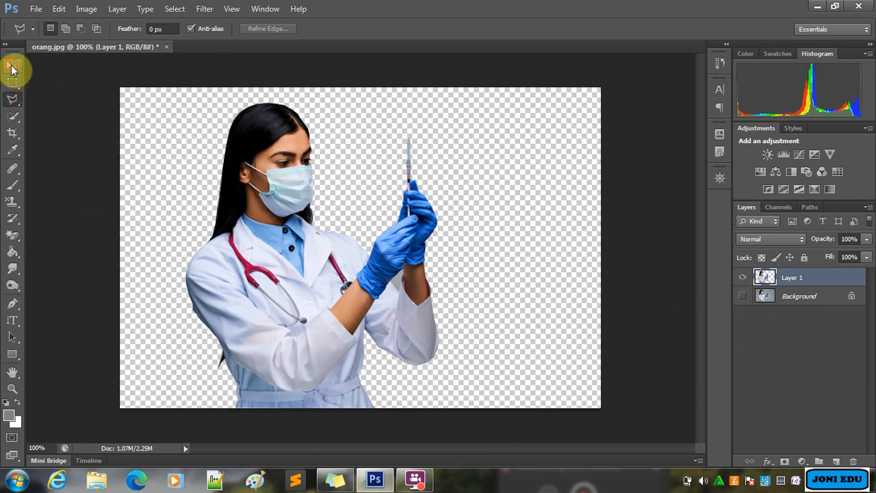
{"action": "left_click", "coordinate": [12, 67]}
{"action": "left_click_drag", "start_coordinate": [274, 301], "coordinate": [322, 296]}
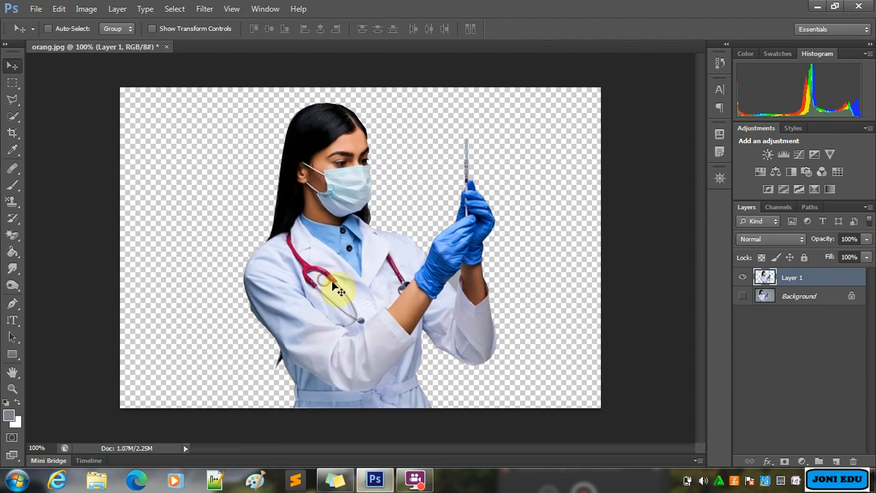
- Delete the cut-out layer and make the Background layer visible again
{"action": "left_click", "coordinate": [13, 103]}
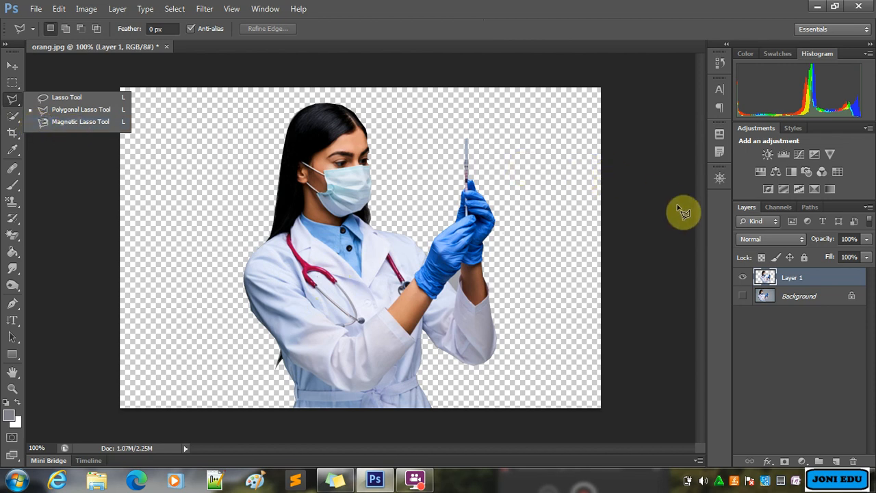
{"action": "left_click", "coordinate": [807, 279]}
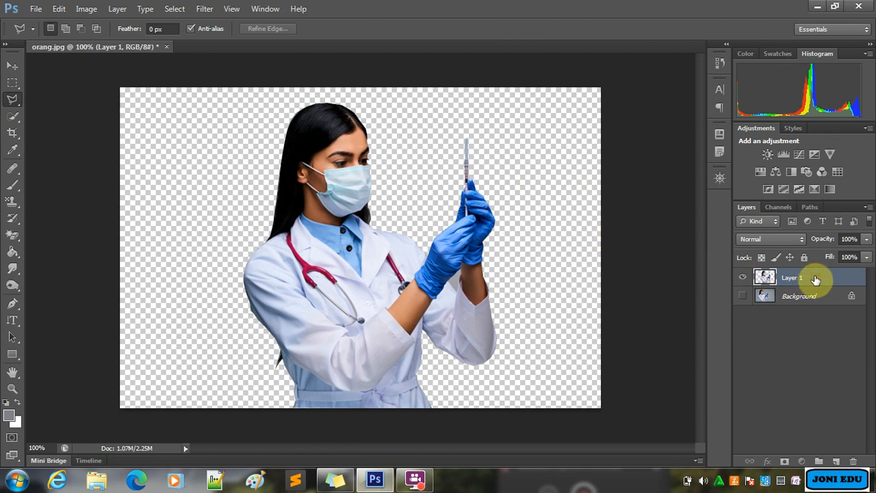
{"action": "left_click_drag", "start_coordinate": [816, 277], "coordinate": [852, 461]}
- Start a Magnetic Lasso outline at the woman's shoulder, tracing up her hair and over her head to her eye
{"action": "left_click", "coordinate": [12, 98]}
{"action": "left_click", "coordinate": [72, 123]}
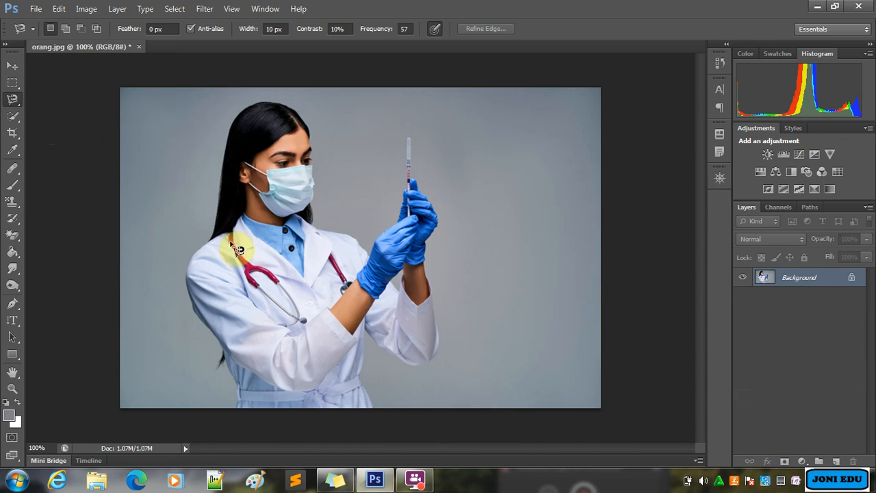
{"action": "key", "text": "ctrl+plus"}
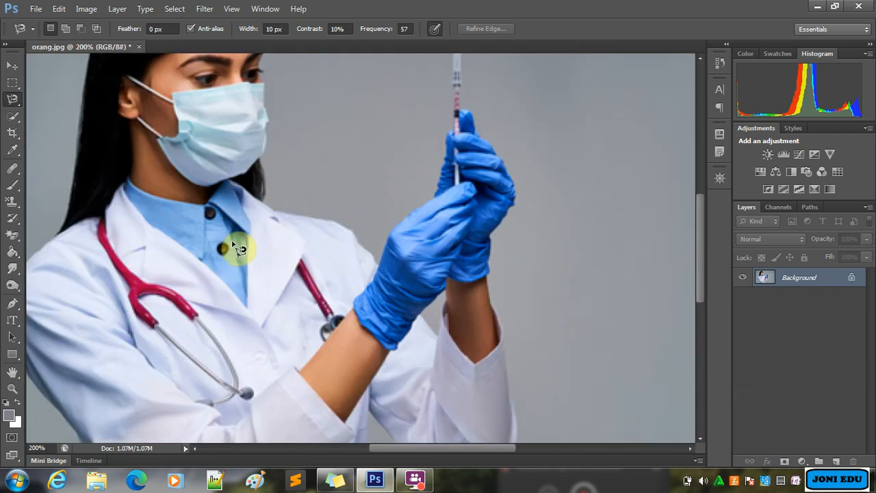
{"action": "left_click_drag", "start_coordinate": [463, 449], "coordinate": [427, 451]}
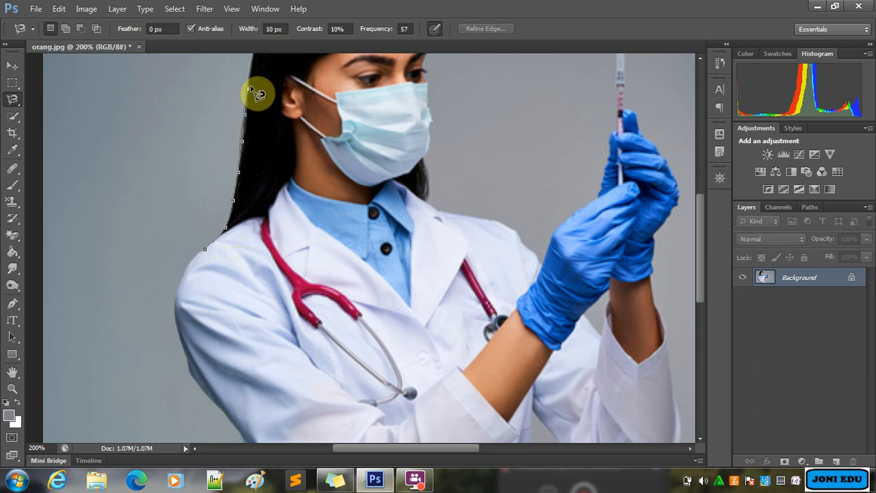
{"action": "left_click_drag", "start_coordinate": [251, 86], "coordinate": [259, 288]}
{"action": "left_click", "coordinate": [253, 281]}
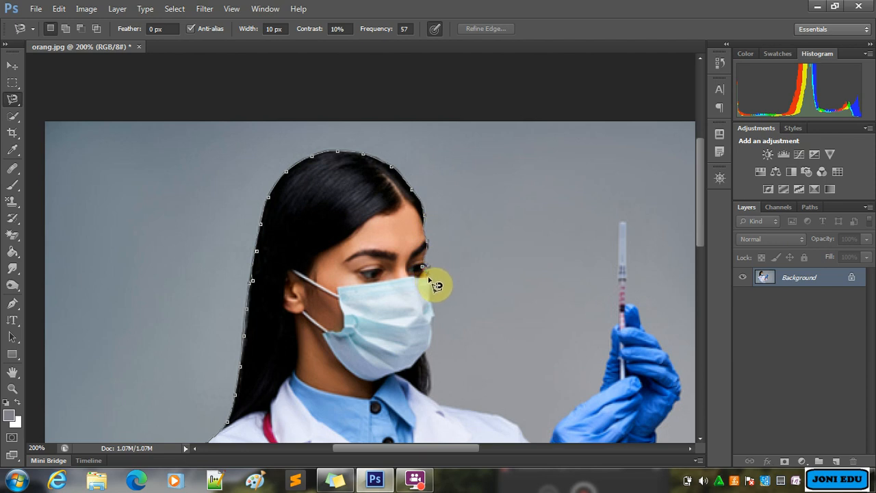
- Extend the magnetic outline down the mask's edge, across the shoulder beside the collar and up the gloved hands
{"action": "left_click", "coordinate": [430, 284]}
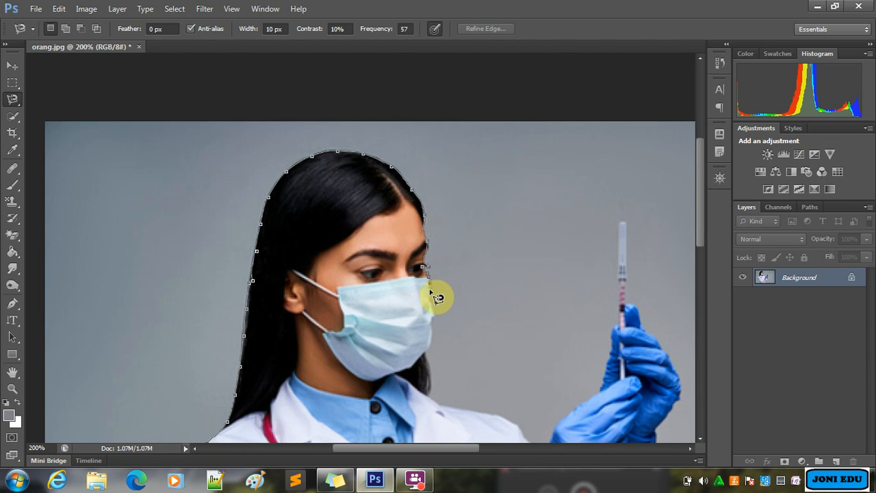
{"action": "left_click", "coordinate": [430, 296]}
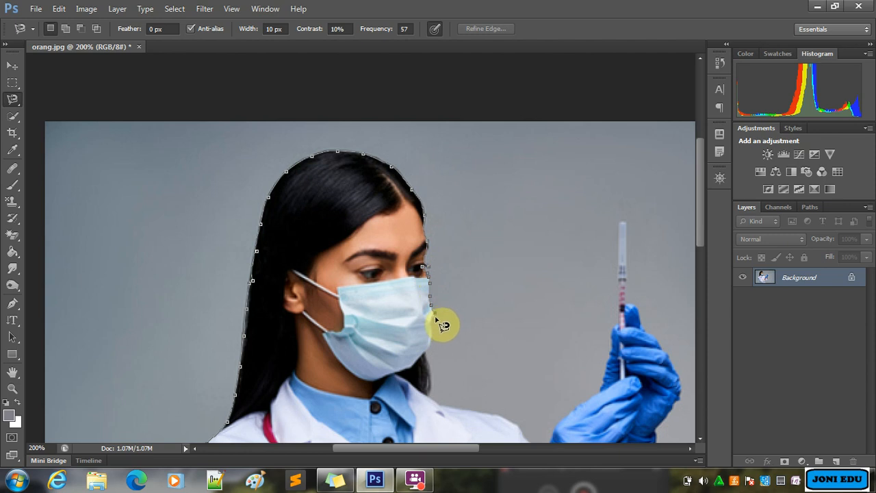
{"action": "left_click", "coordinate": [431, 319]}
{"action": "left_click_drag", "start_coordinate": [429, 399], "coordinate": [337, 220]}
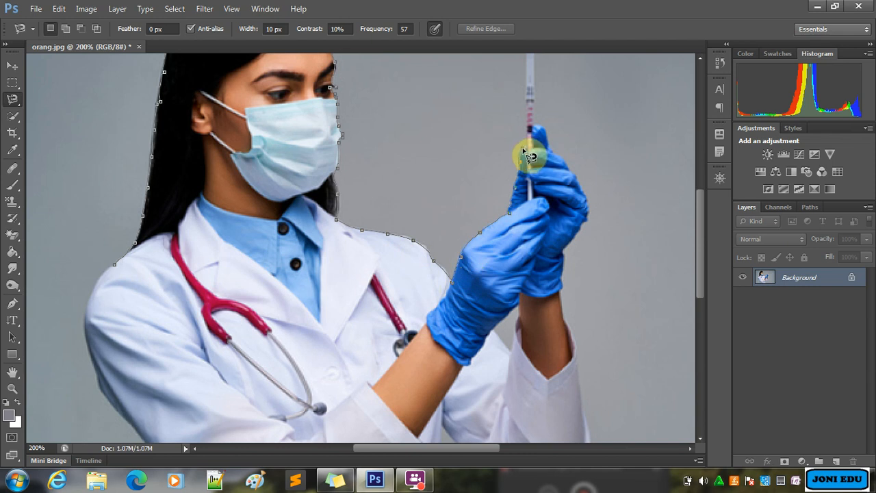
- Continue the magnetic outline around the syringe, down the raised glove and forearm, and around the coat sleeve
{"action": "left_click_drag", "start_coordinate": [523, 131], "coordinate": [528, 241]}
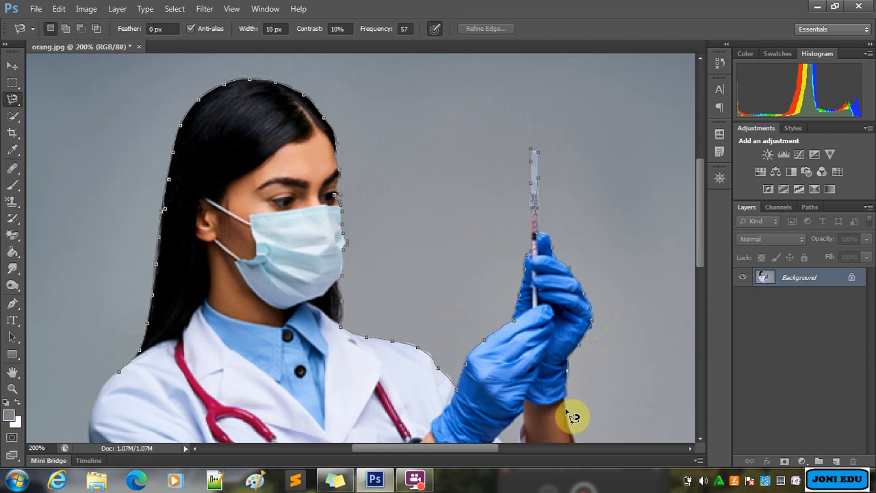
{"action": "key", "text": "space"}
{"action": "mouse_move", "coordinate": [573, 423]}
{"action": "left_mouse_down"}
{"action": "mouse_move", "coordinate": [538, 323]}
{"action": "mouse_move", "coordinate": [446, 176]}
{"action": "left_mouse_up"}
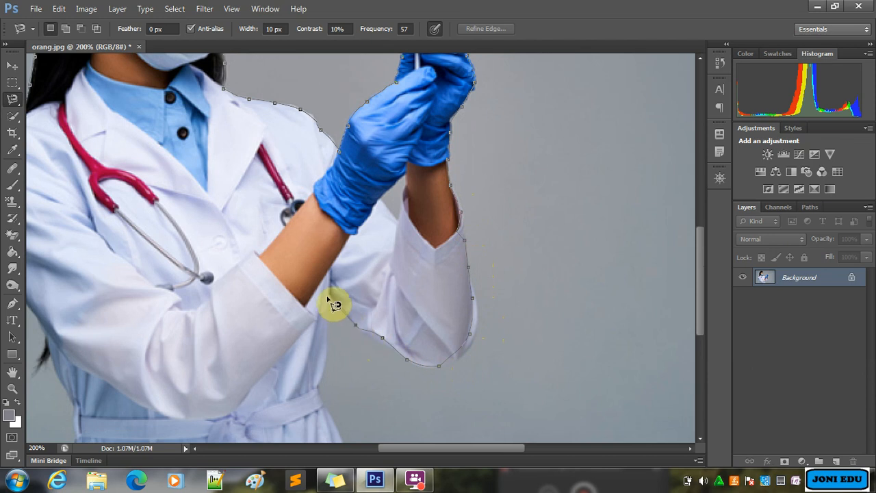
- Trace the coat's side, the image's bottom edge and the opposite sleeve, and close the magnetic outline at the starting shoulder
{"action": "scroll", "coordinate": [333, 191], "scroll_direction": "down", "scroll_amount": 3}
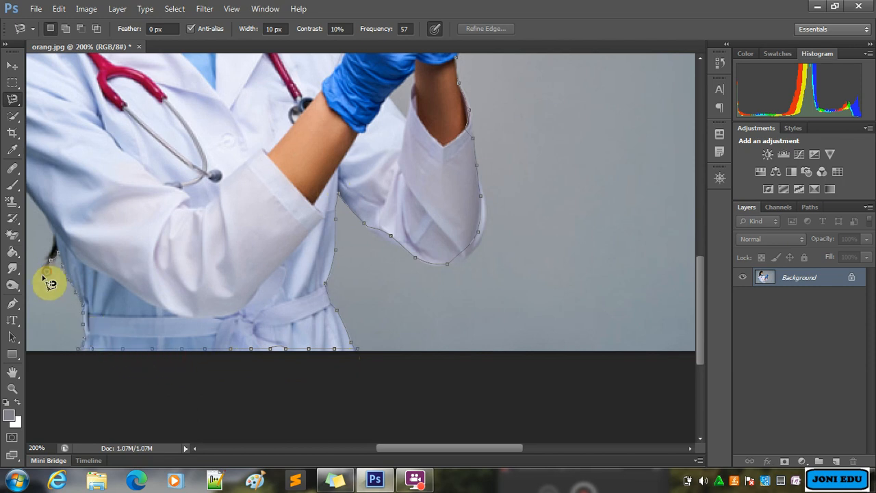
{"action": "left_click_drag", "start_coordinate": [48, 280], "coordinate": [342, 332]}
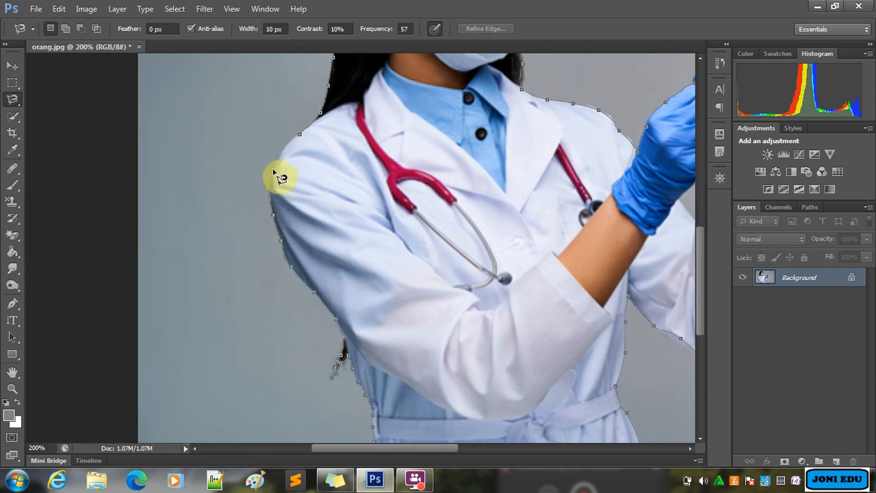
{"action": "left_click", "coordinate": [301, 136]}
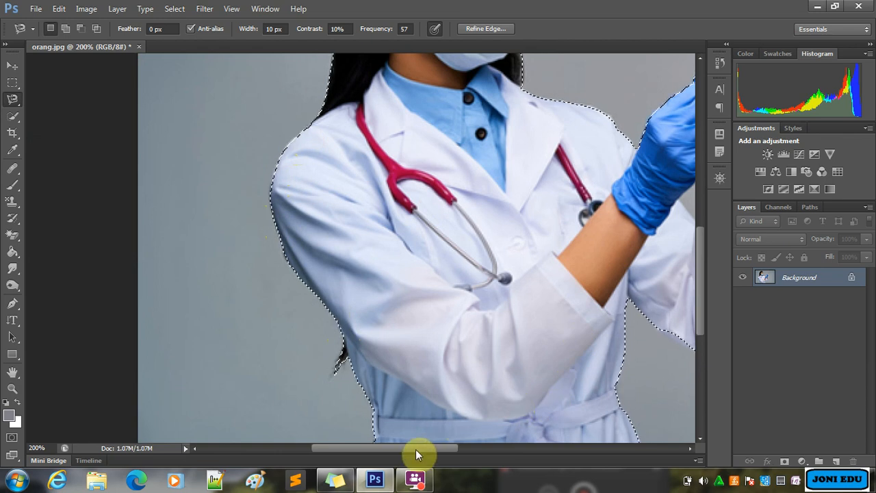
- Copy the Magnetic Lasso selection of the woman onto a new layer
{"action": "left_click_drag", "start_coordinate": [416, 449], "coordinate": [463, 449]}
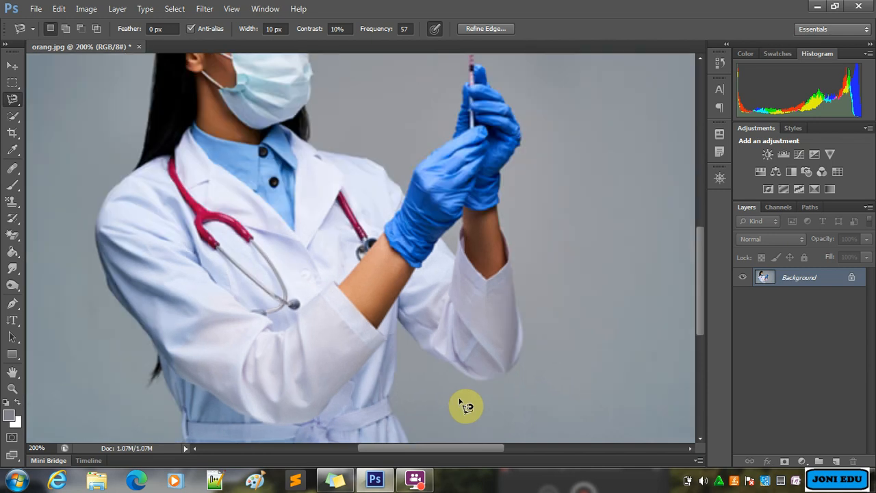
{"action": "key", "text": "ctrl+minus"}
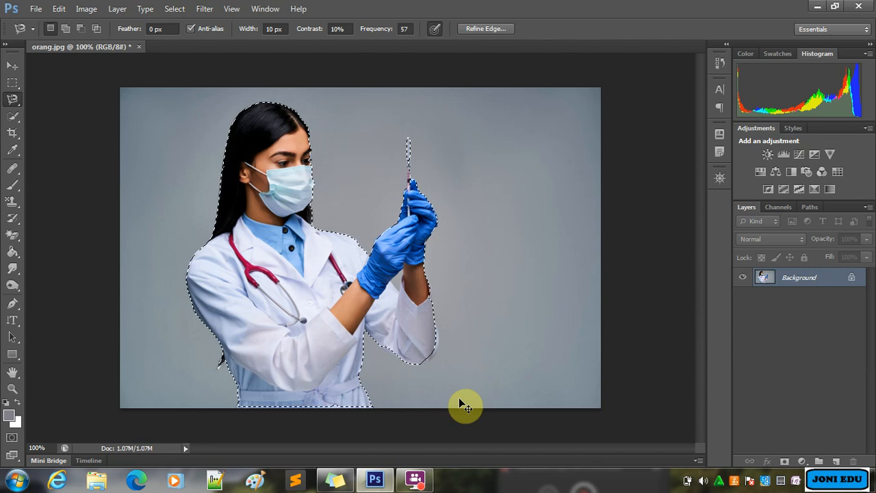
{"action": "key", "text": "ctrl+j"}
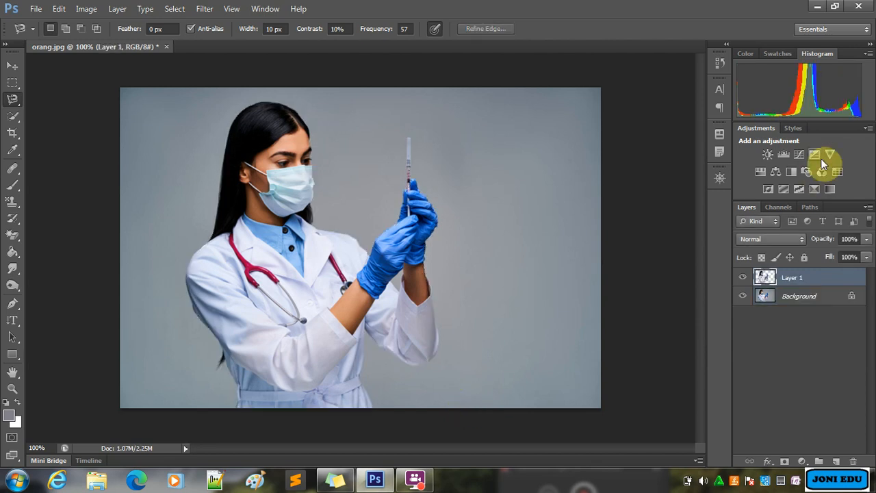
- Hide the Background layer and move the magnetically cut-out woman about 0.2 in to the right
{"action": "left_click", "coordinate": [742, 296]}
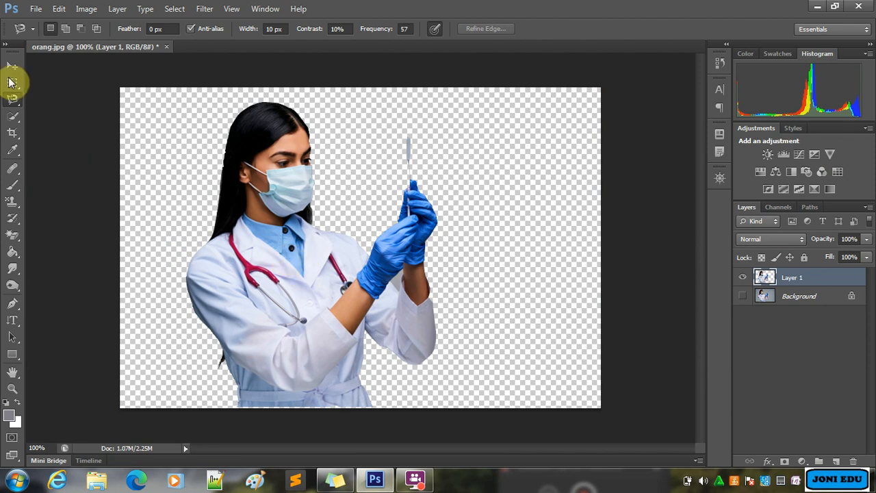
{"action": "left_click", "coordinate": [12, 69]}
{"action": "left_click_drag", "start_coordinate": [291, 278], "coordinate": [332, 279]}
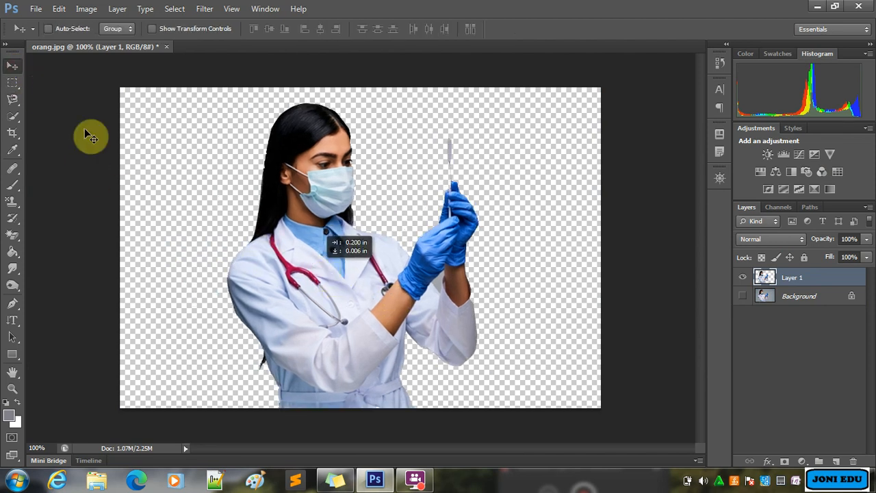
{"action": "left_click", "coordinate": [13, 101]}
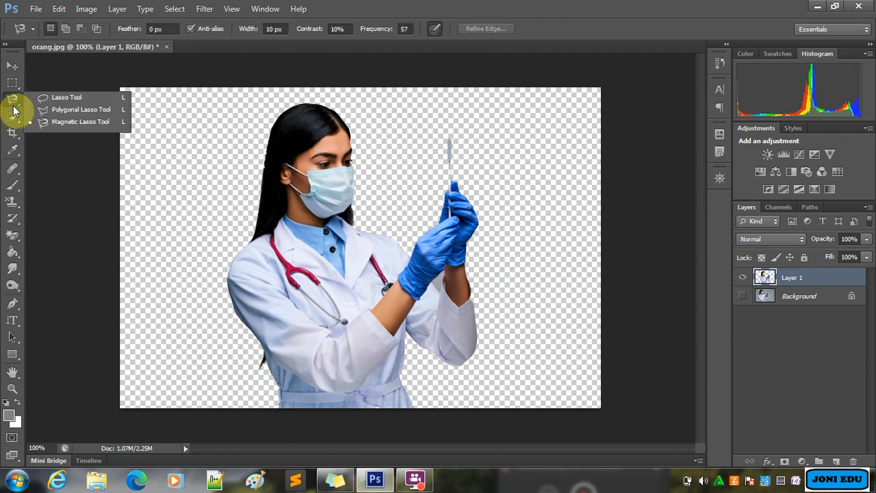